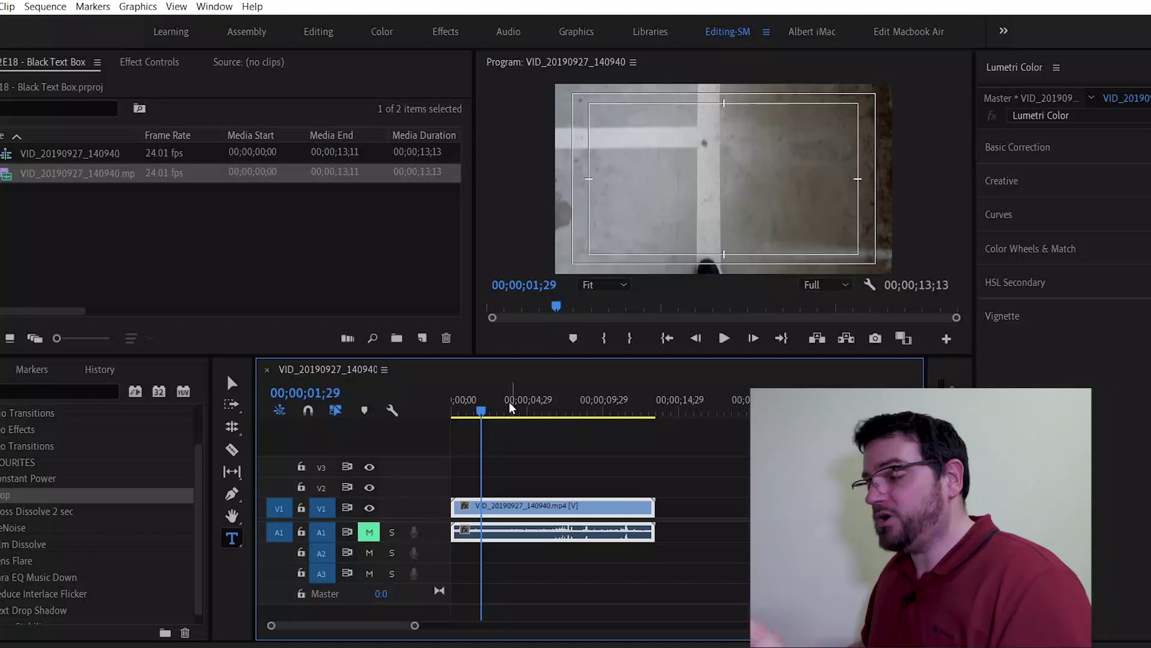
Type a 'SHANE IS WALKING.' caption over the video and switch to the Graphics workspace
left_click(232, 537)
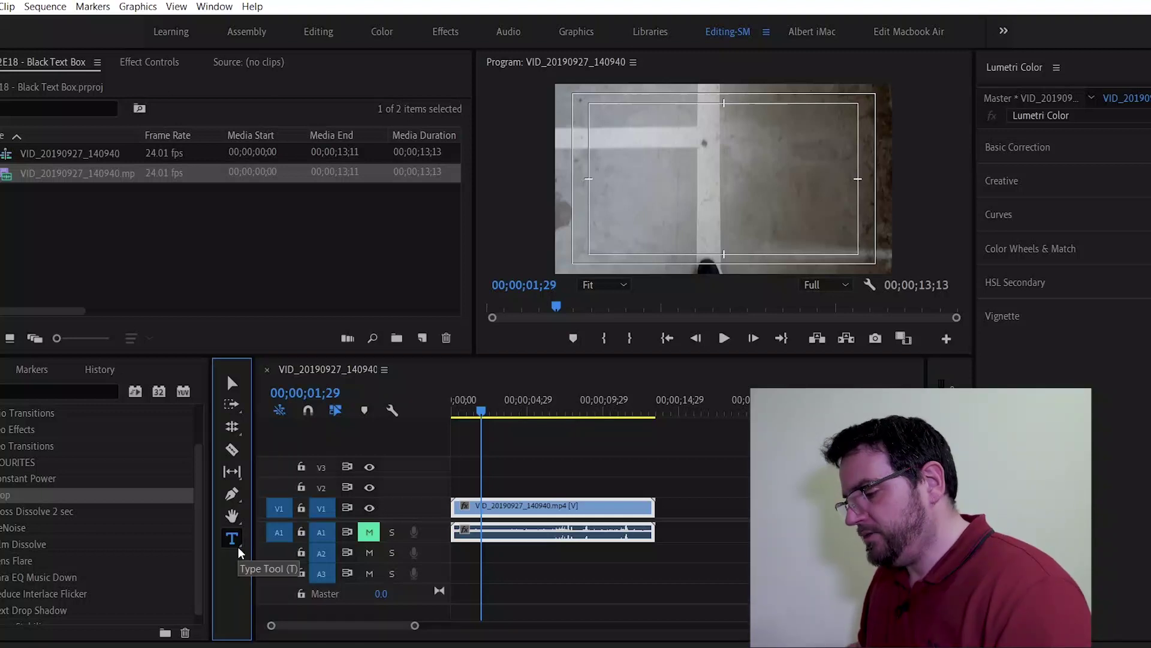
left_click(677, 195)
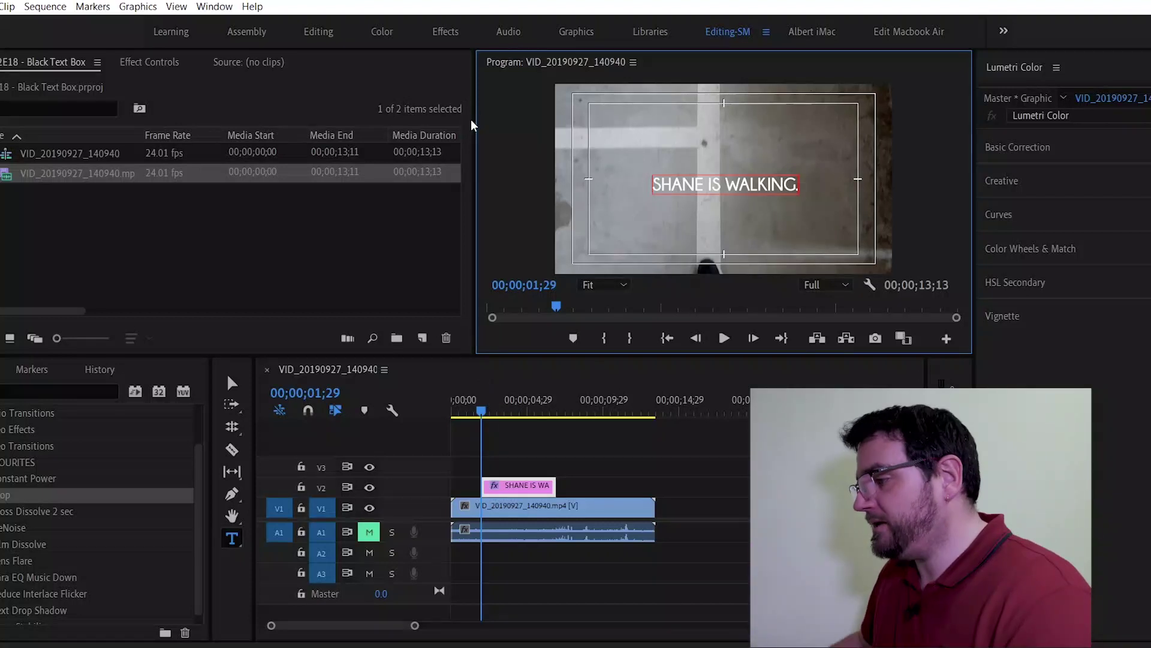
left_click(576, 31)
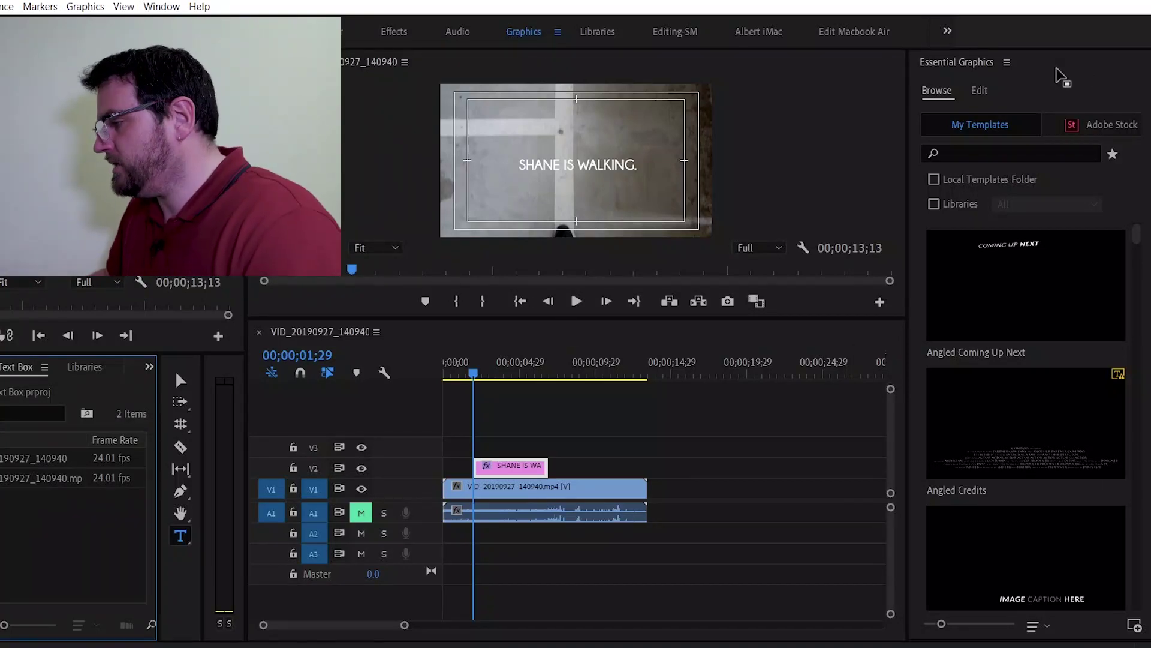
At 00;00;03;04, select the caption layer, set its font size to 200 and centre-align it
left_click(981, 91)
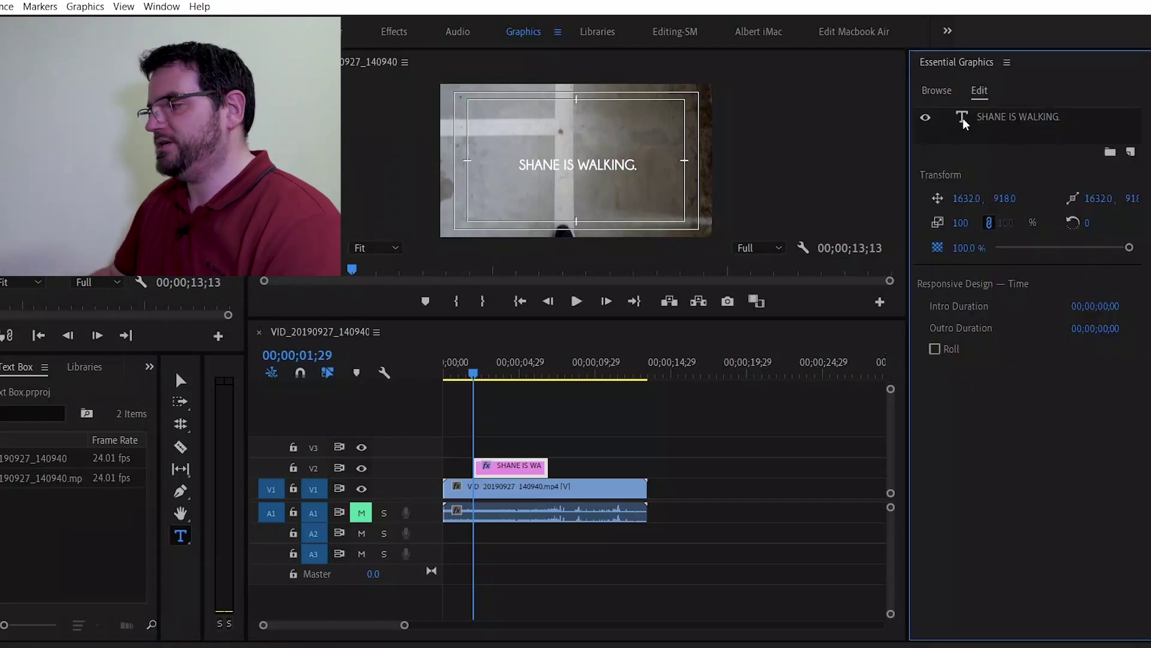
left_click(491, 369)
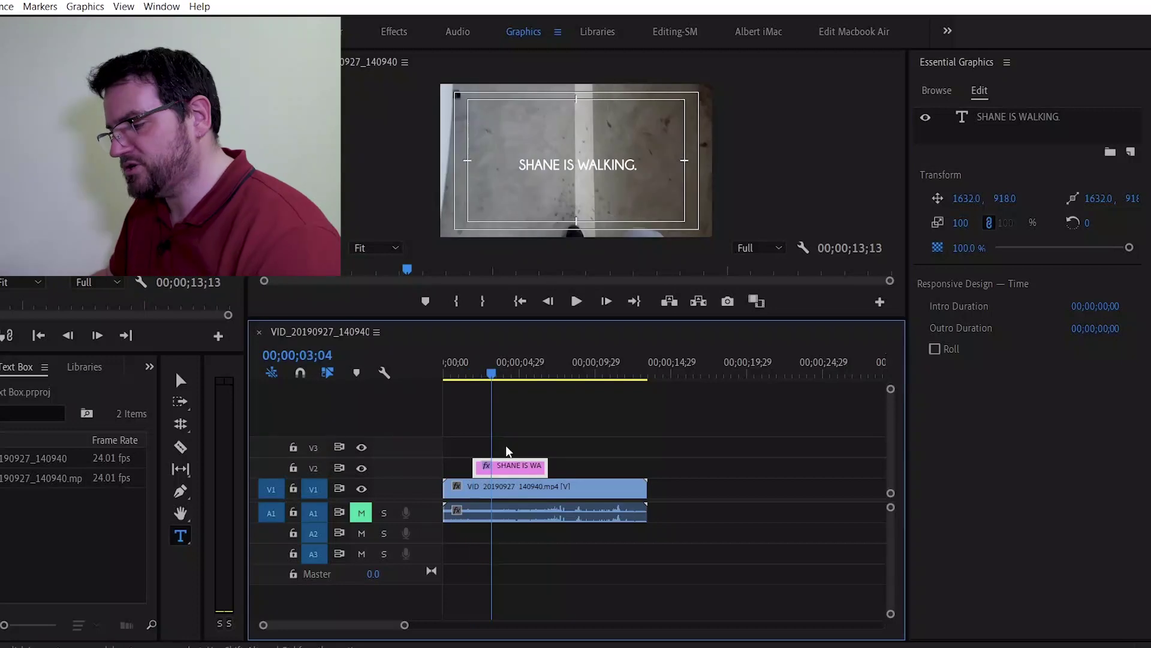
left_click(1005, 117)
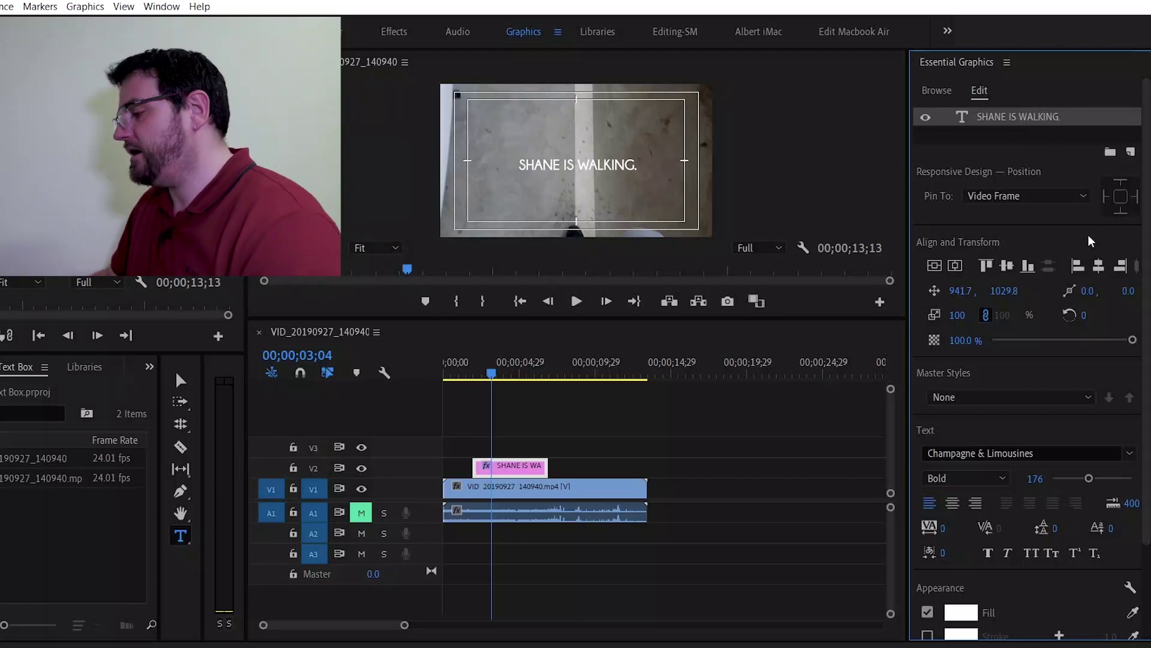
scroll(1080, 264, "down", 3)
scroll(1055, 336, "up", 3)
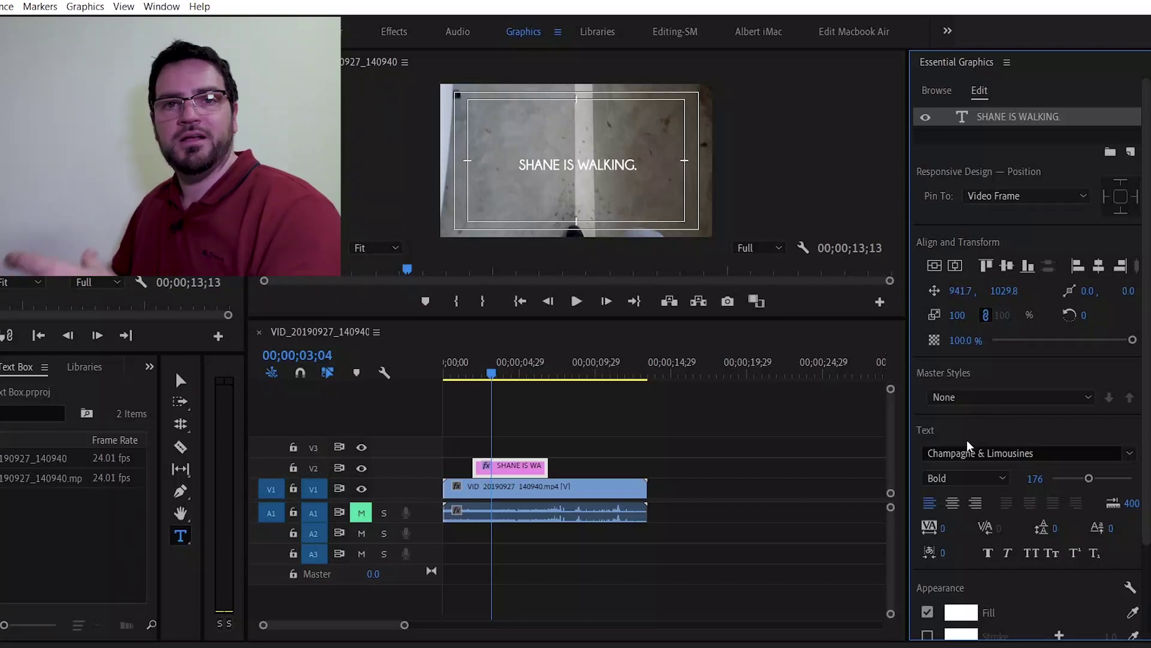
scroll(1045, 452, "down", 2)
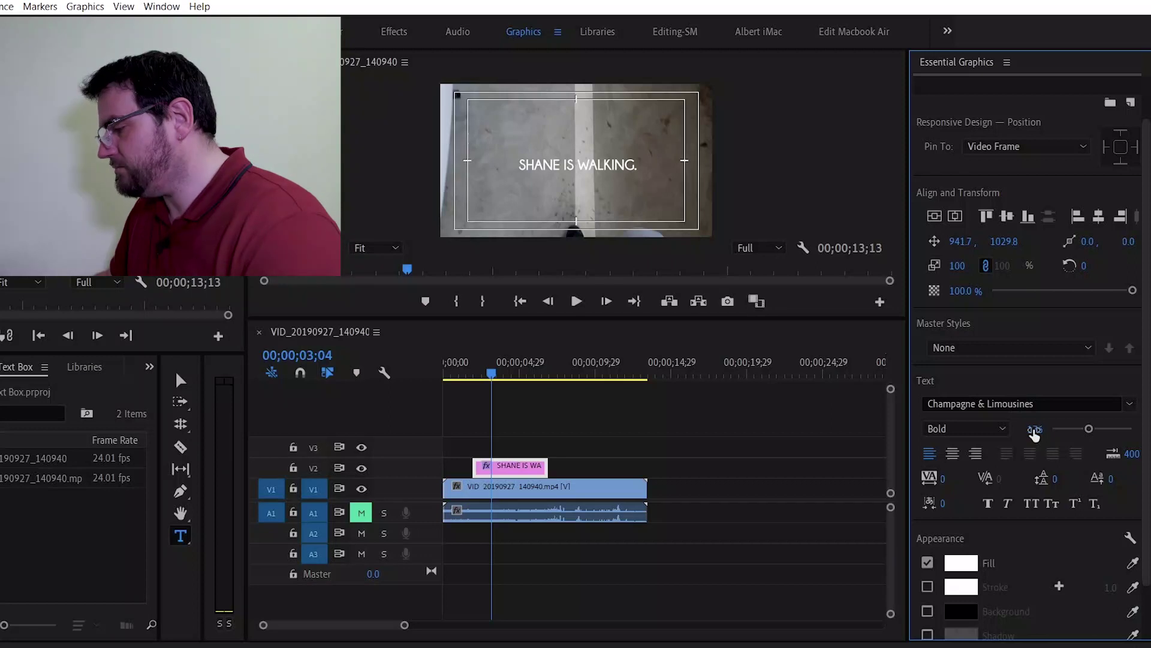
key("Return")
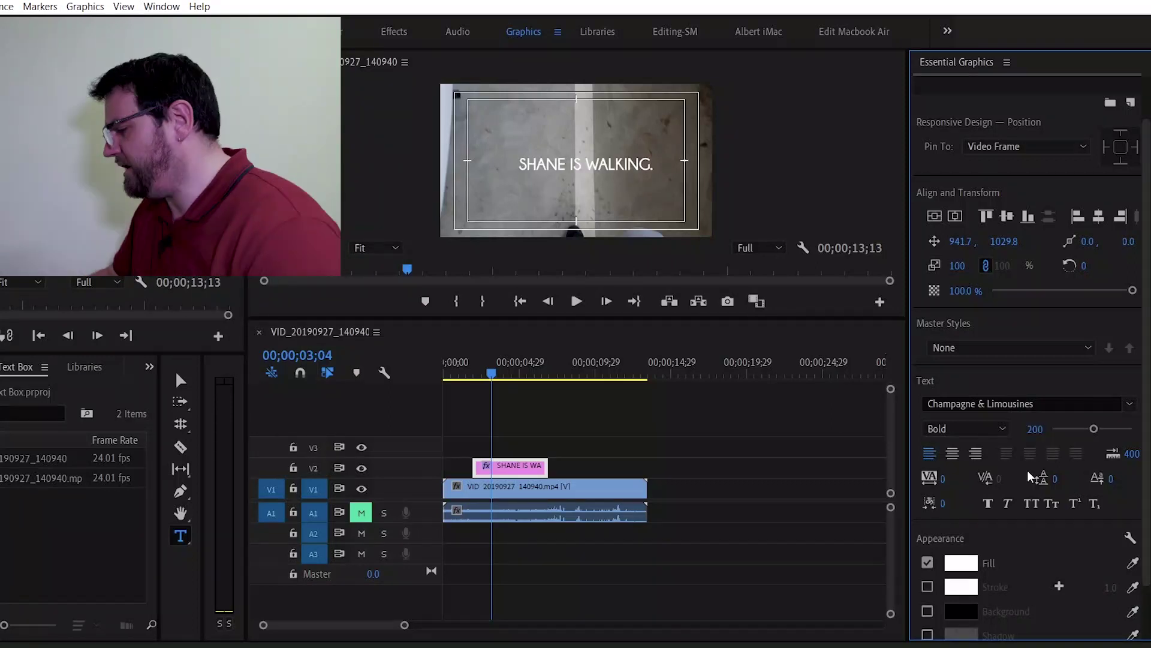
left_click(952, 458)
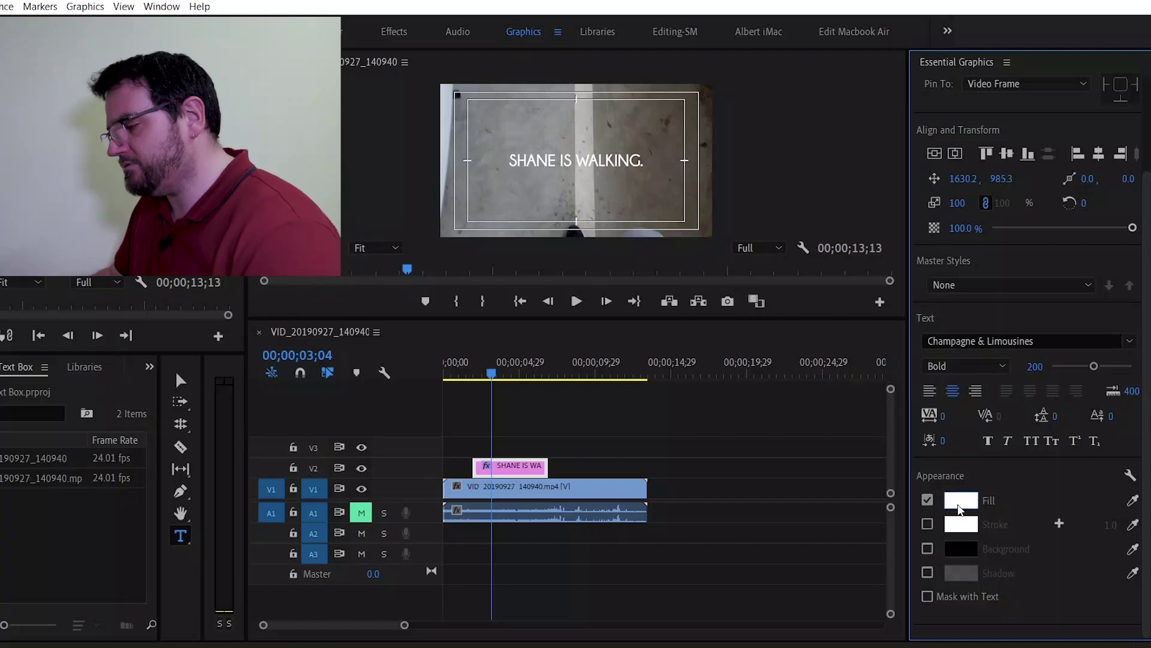
Try a red text fill, revert it to white, then enable a black Background box
left_click(961, 500)
left_click_drag(444, 413, 586, 282)
left_click_drag(547, 342, 588, 474)
left_click(761, 262)
key("ctrl+z")
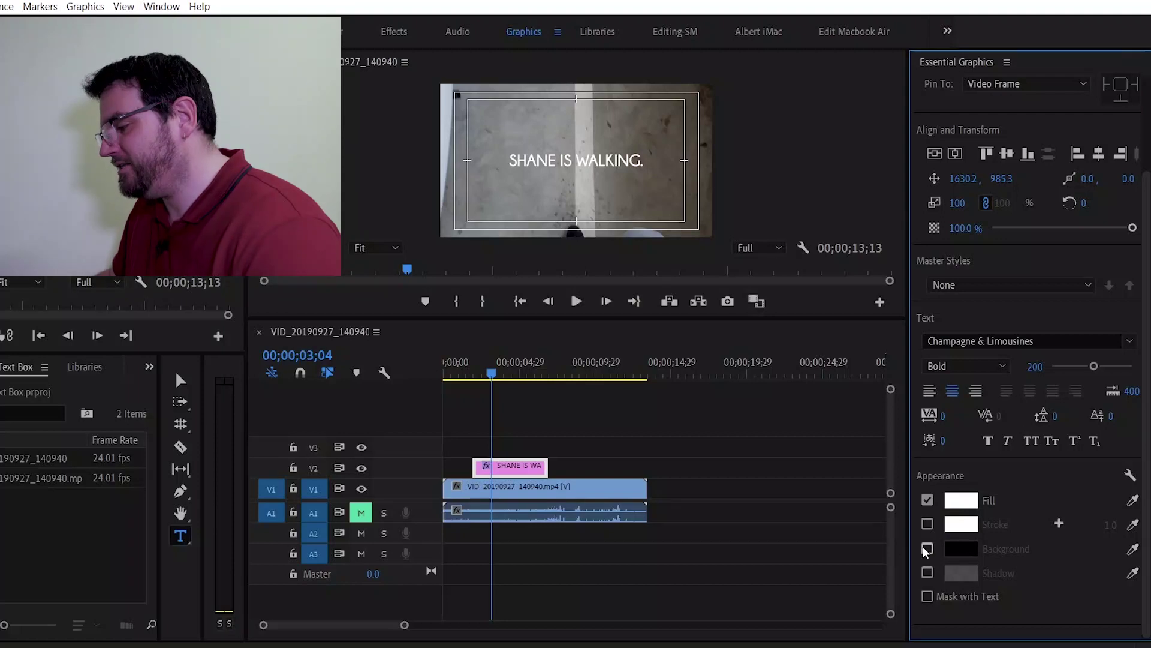
left_click(928, 550)
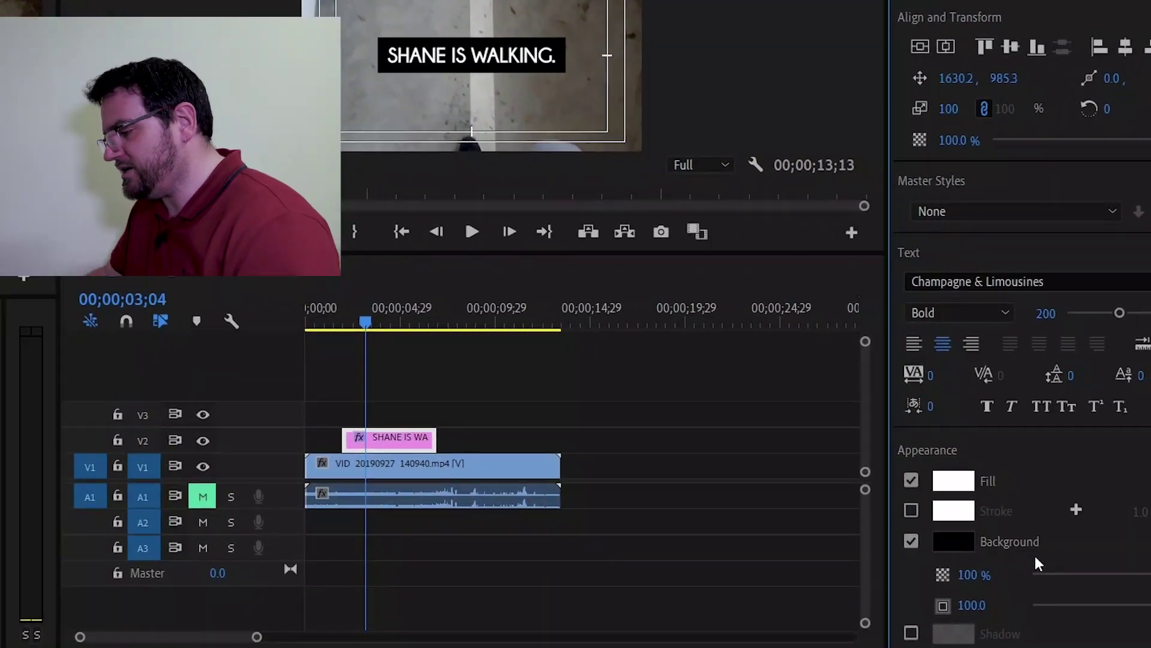
Try background box roundness values of 50, 20 and 100
left_click(977, 604)
type("5")
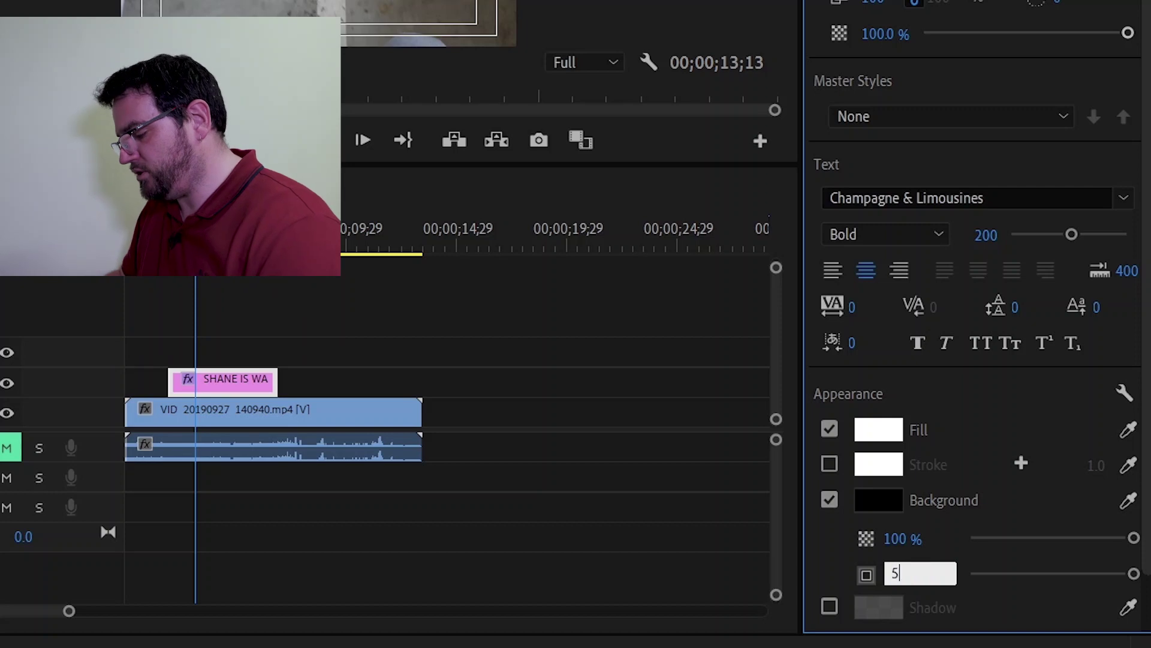
type("0")
key("Return")
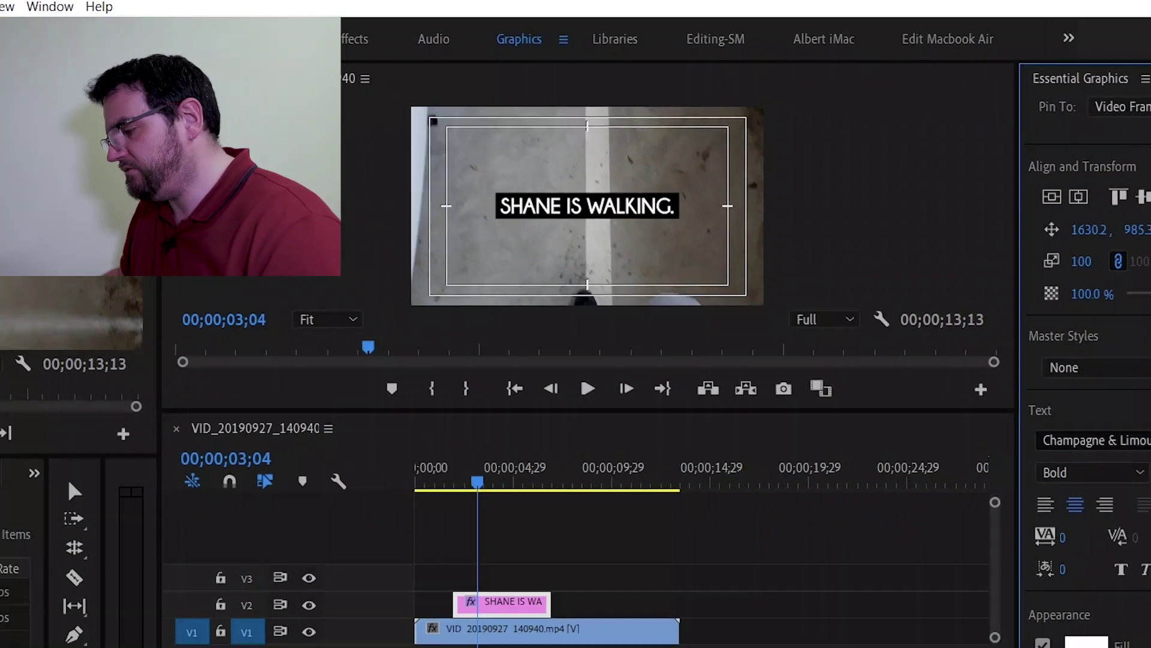
left_click(1123, 647)
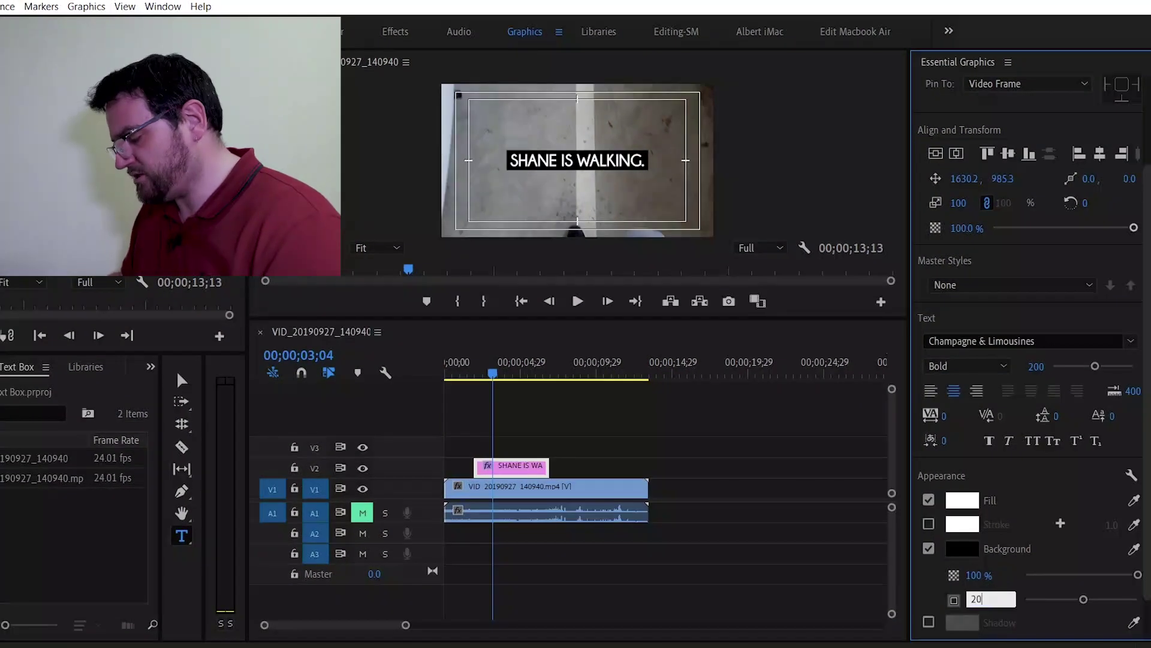
key("Return")
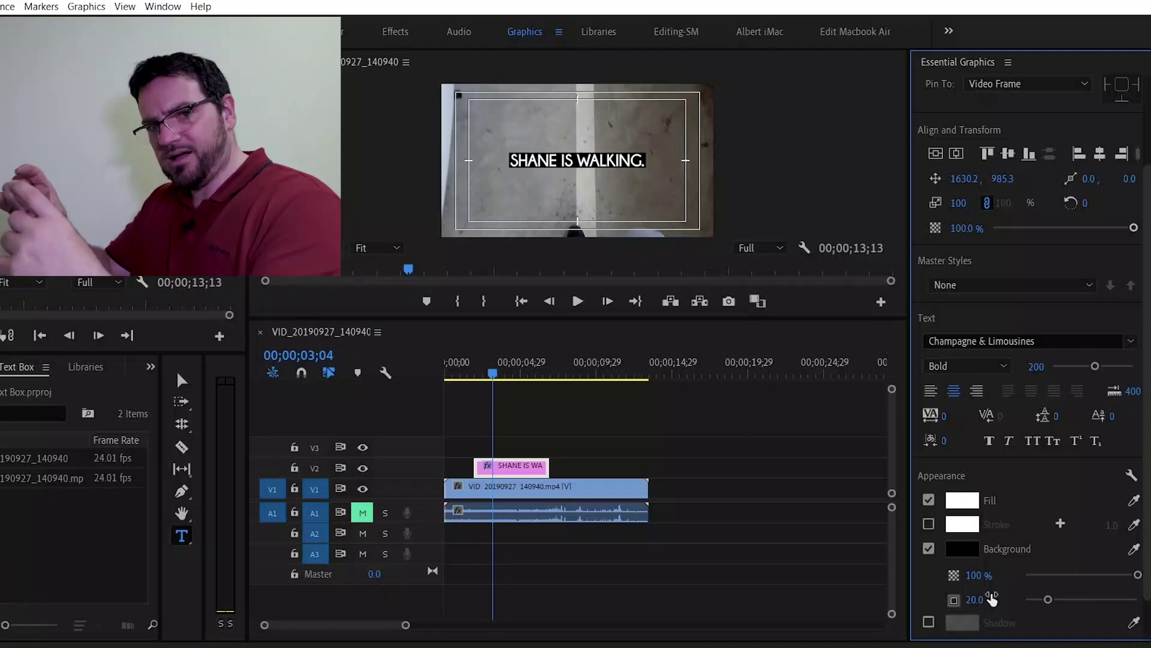
left_click_drag(979, 605, 990, 594)
left_click(990, 595)
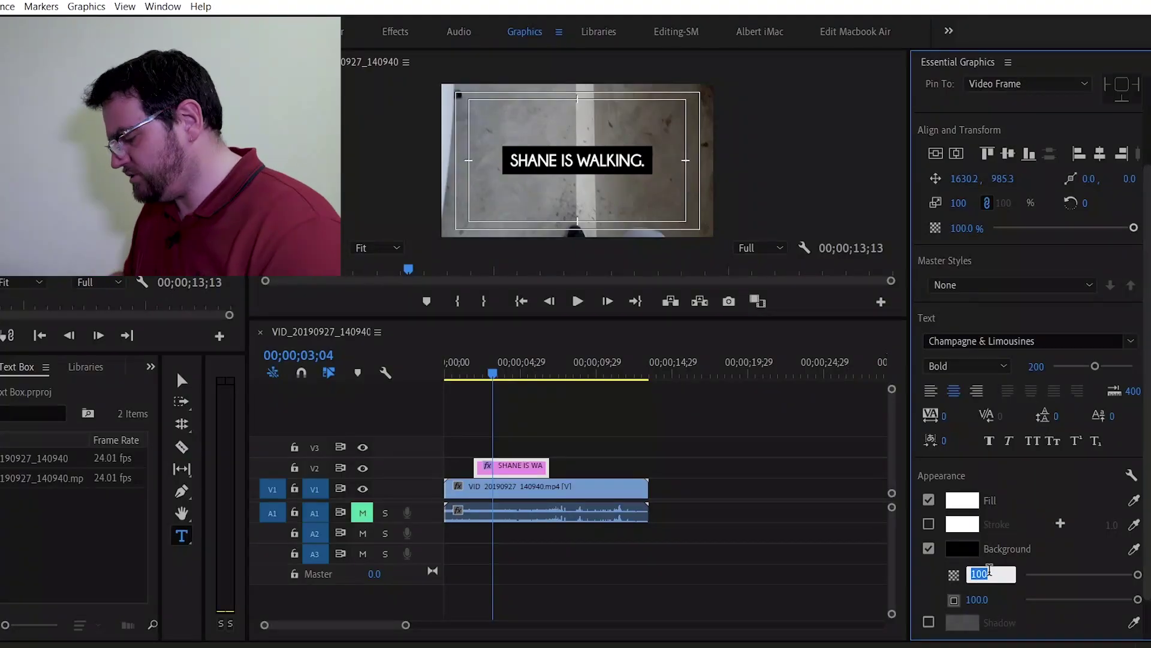
Set the background opacity to 80% and preview the caption playback
type("80")
key("Return")
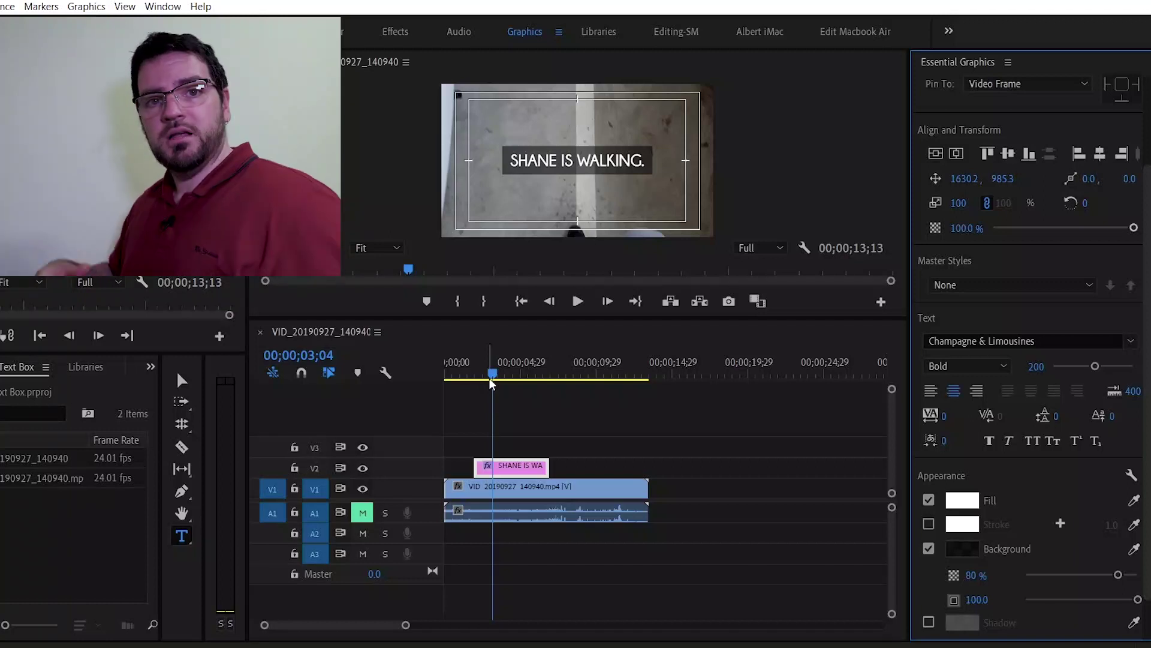
key("space")
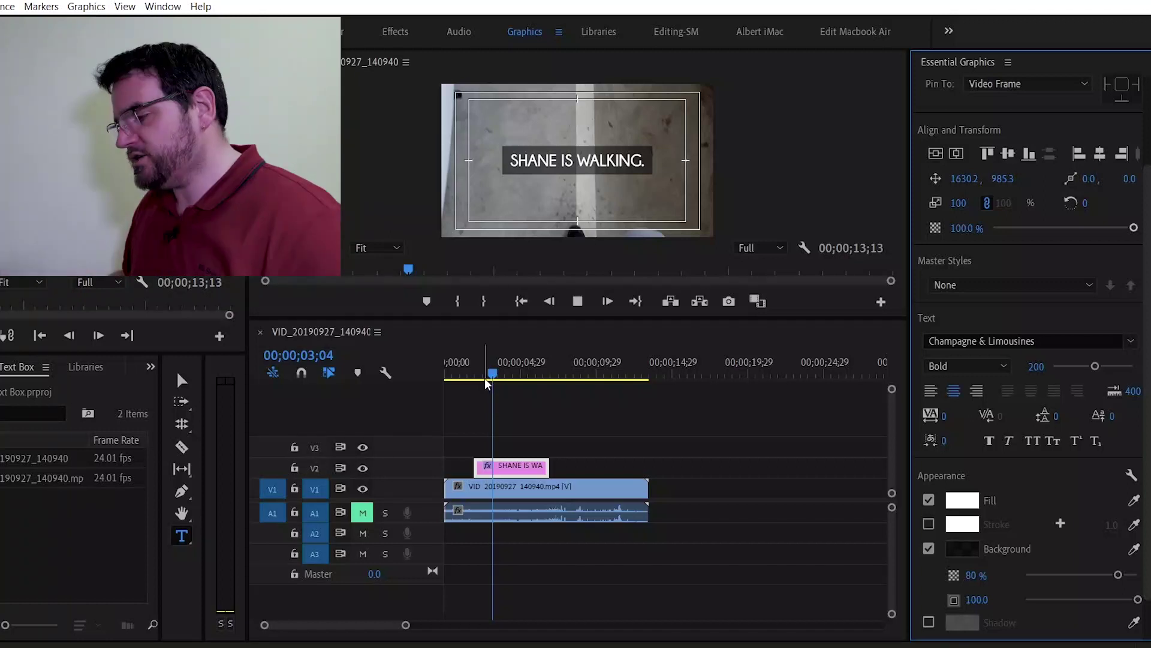
key("space")
Extend the caption to the video's end and cut it into several pieces
left_click_drag(546, 465, 642, 466)
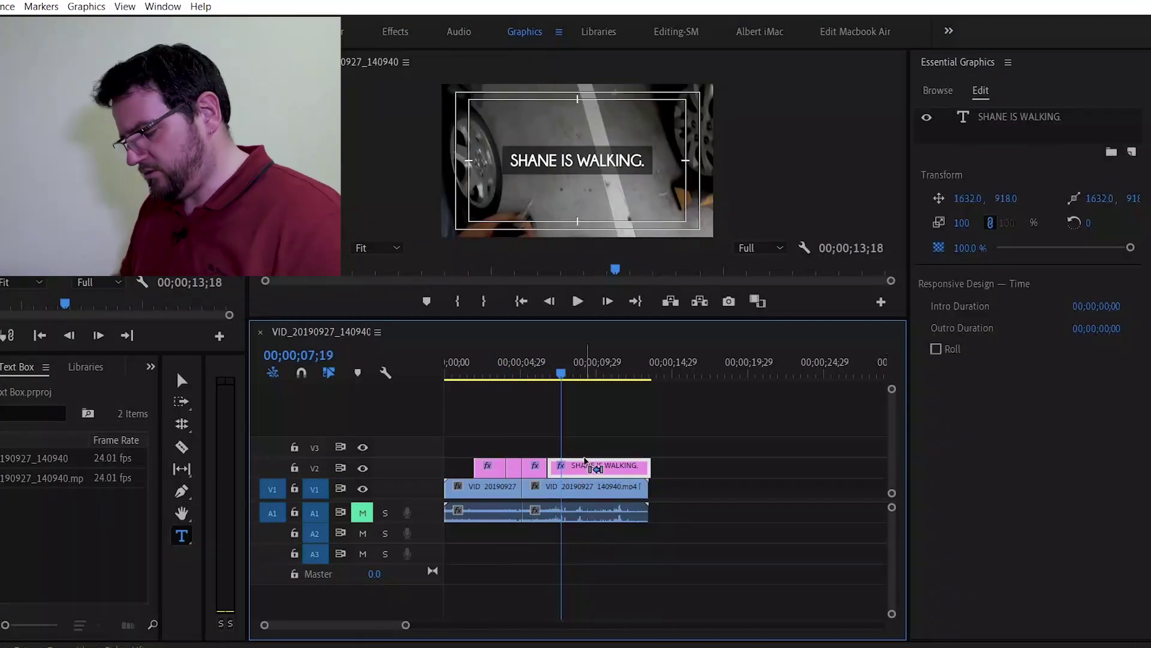
left_click(496, 367)
left_click(493, 473)
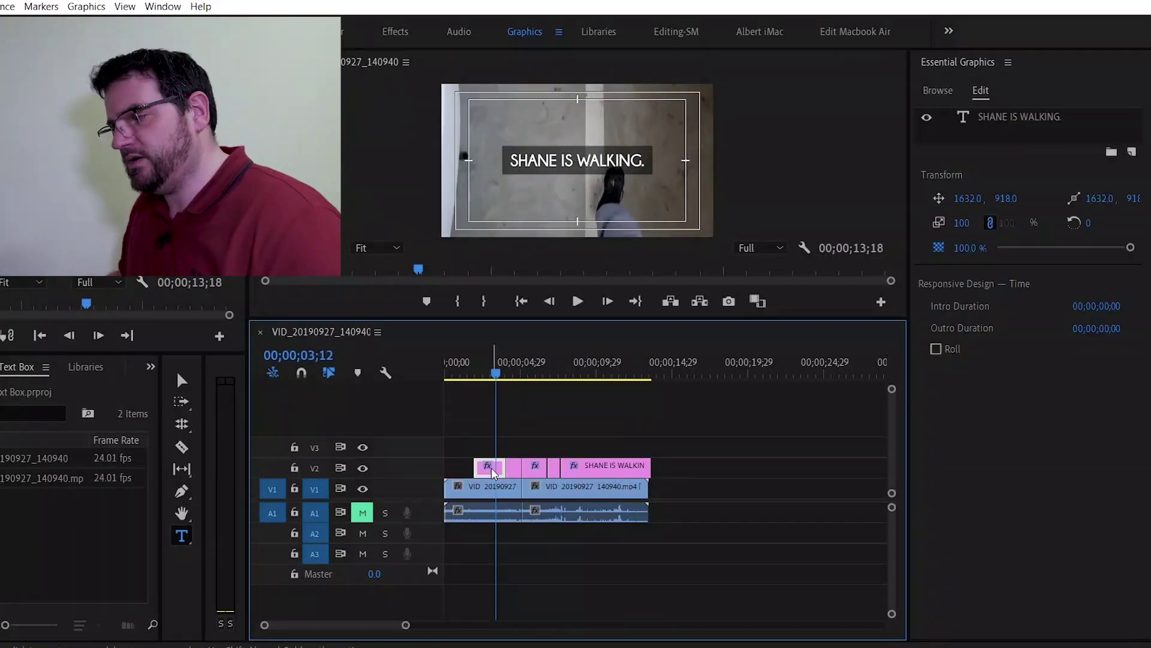
left_click(519, 376)
left_click(515, 468)
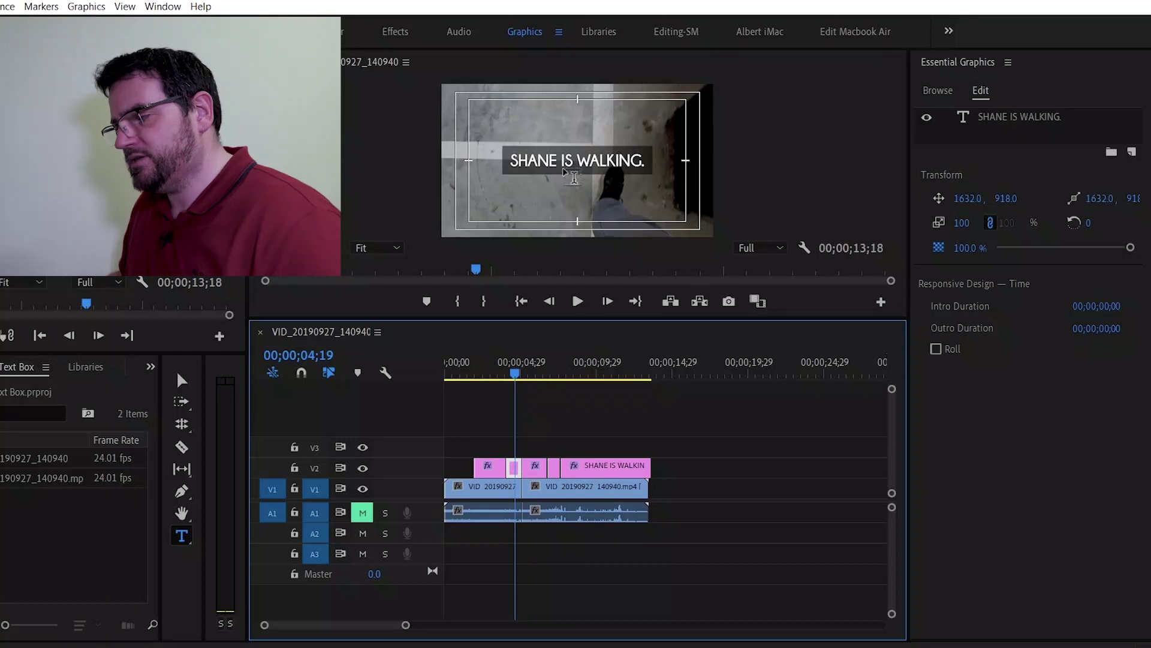
Retype the later caption pieces as 'is shane', 'yes' and 'ZUH'
left_click(182, 536)
left_click(550, 168)
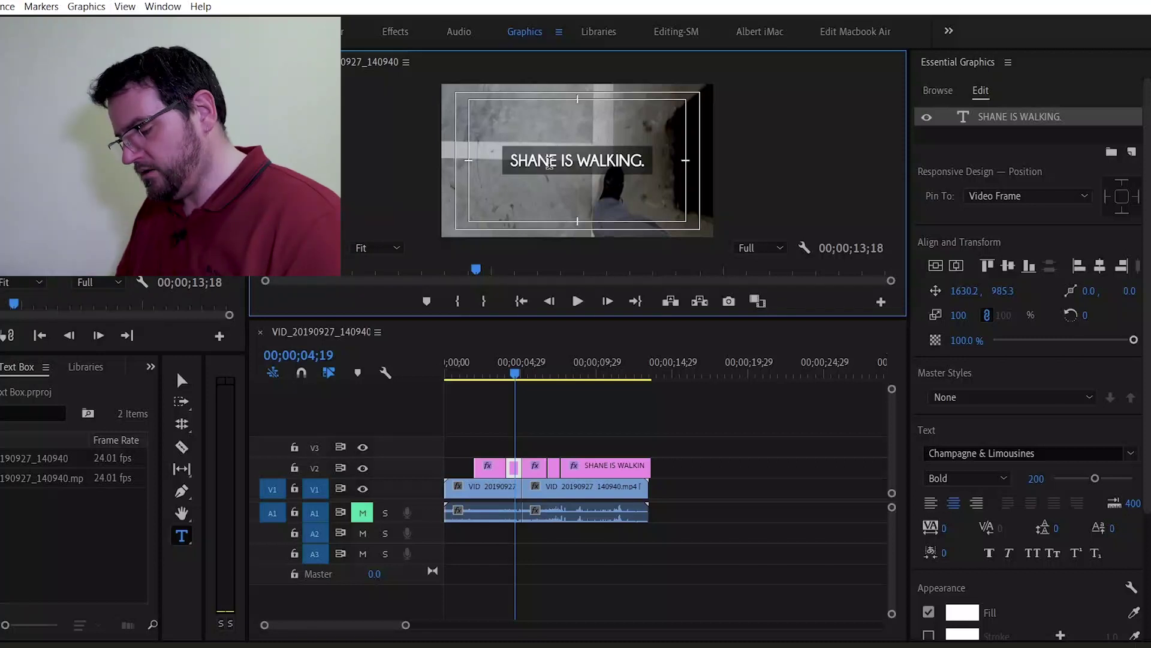
type("is shane")
left_click(538, 476)
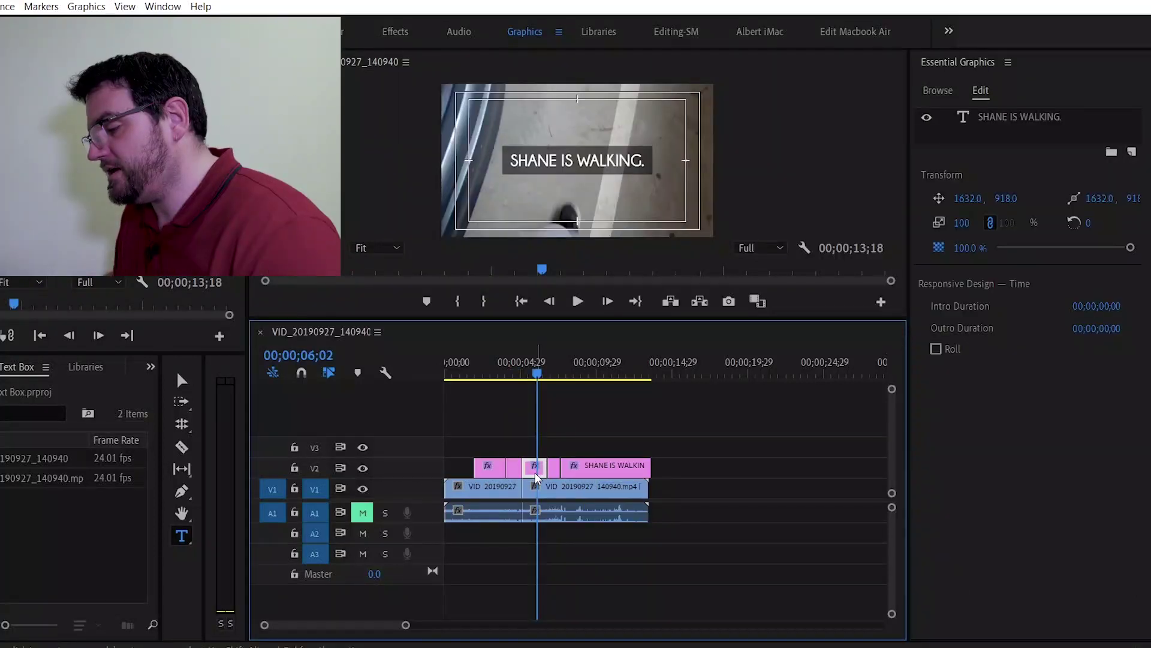
left_click(558, 162)
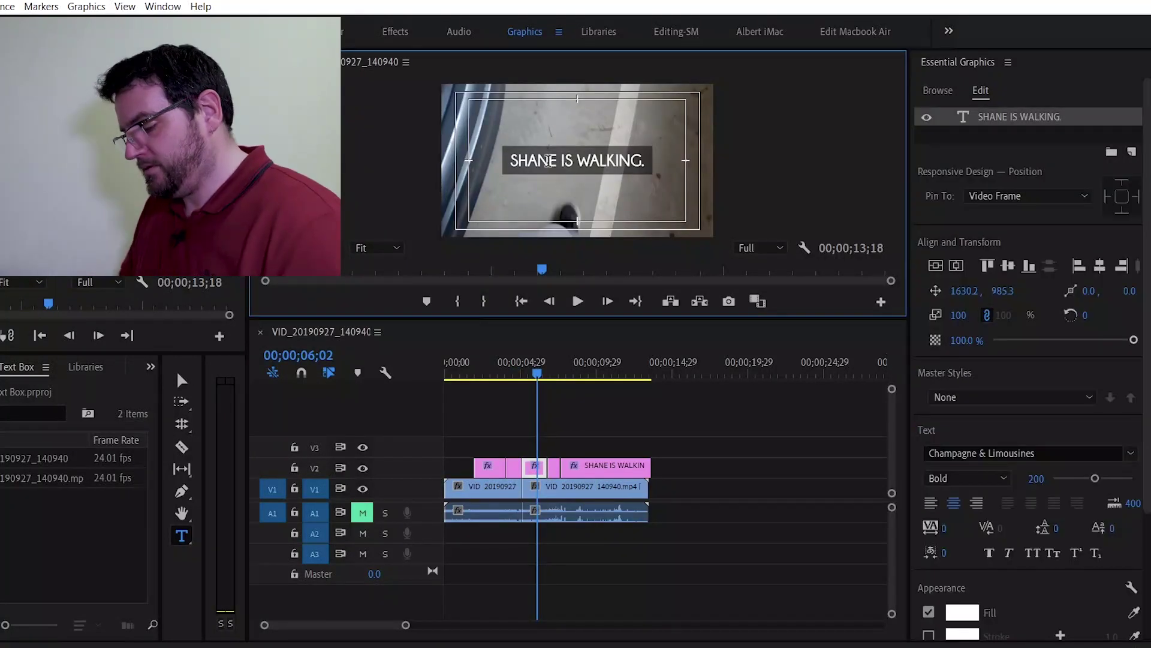
key("ctrl+a")
type("yes")
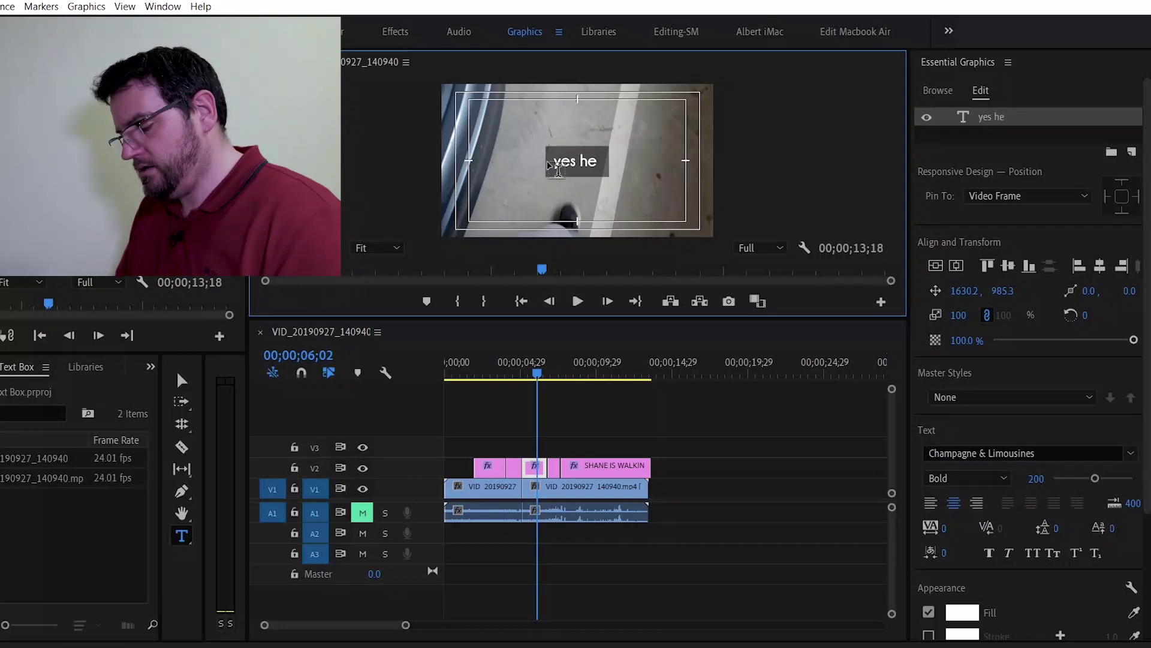
key("Down")
key("ctrl+a")
type("ZUH")
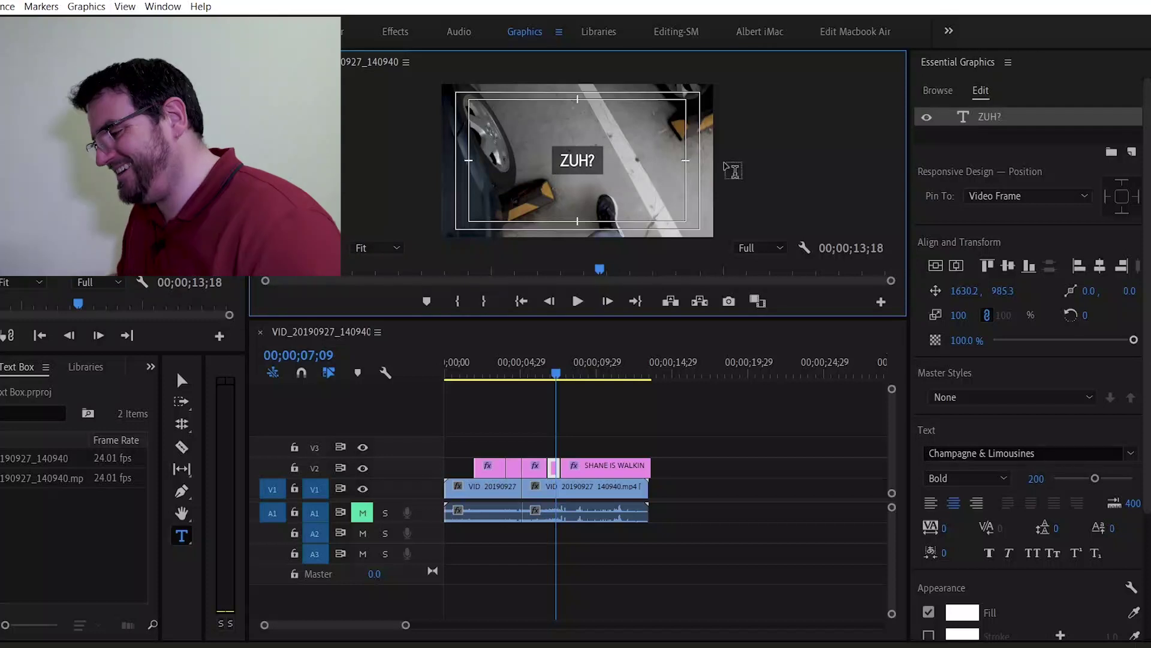
Play the sequence from the start to review the captions
left_click(618, 384)
key("Home")
key("space")
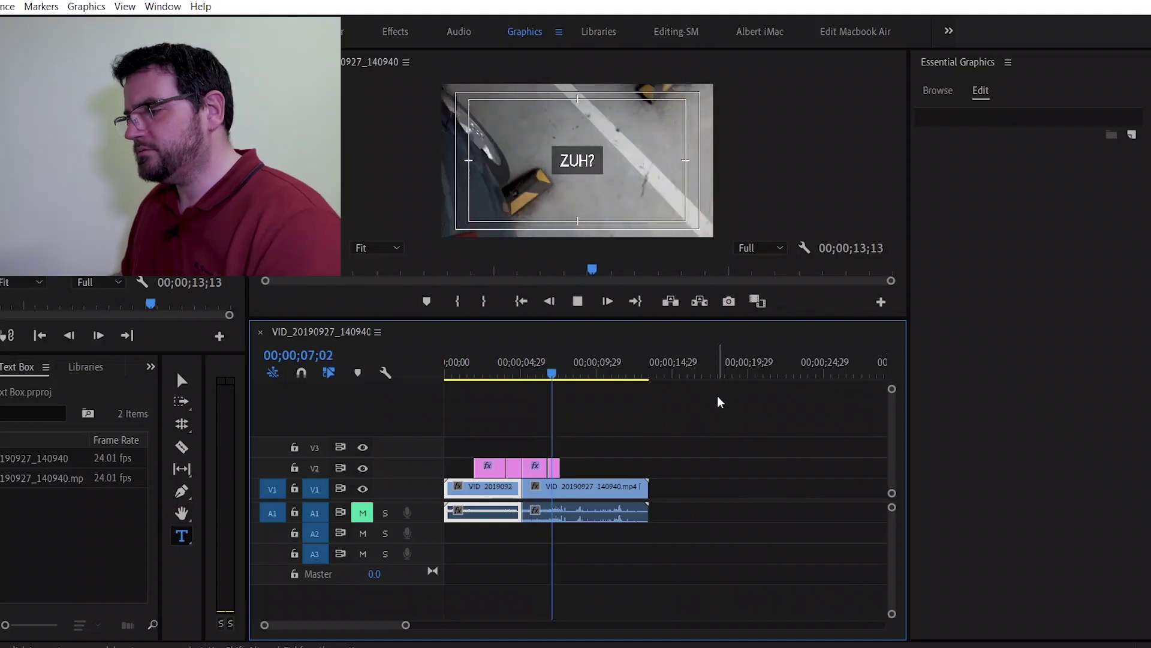
key("space")
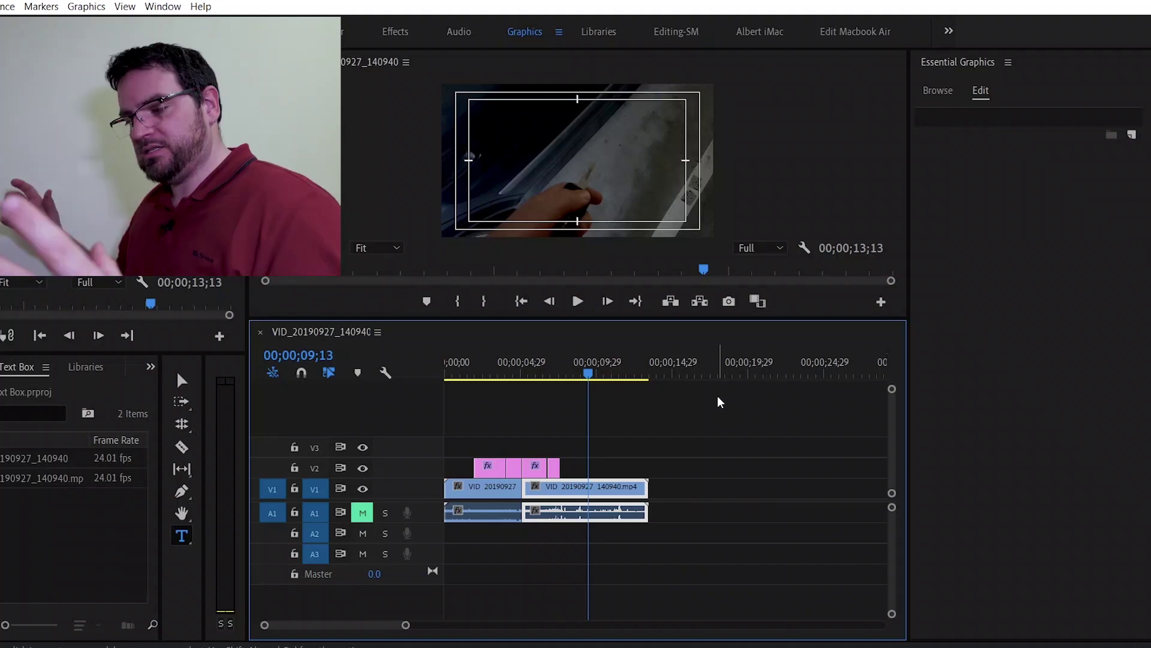
Add a second line, 'NO IS AIN'T!', under ZUH? in that caption
left_click(553, 373)
left_click(601, 174)
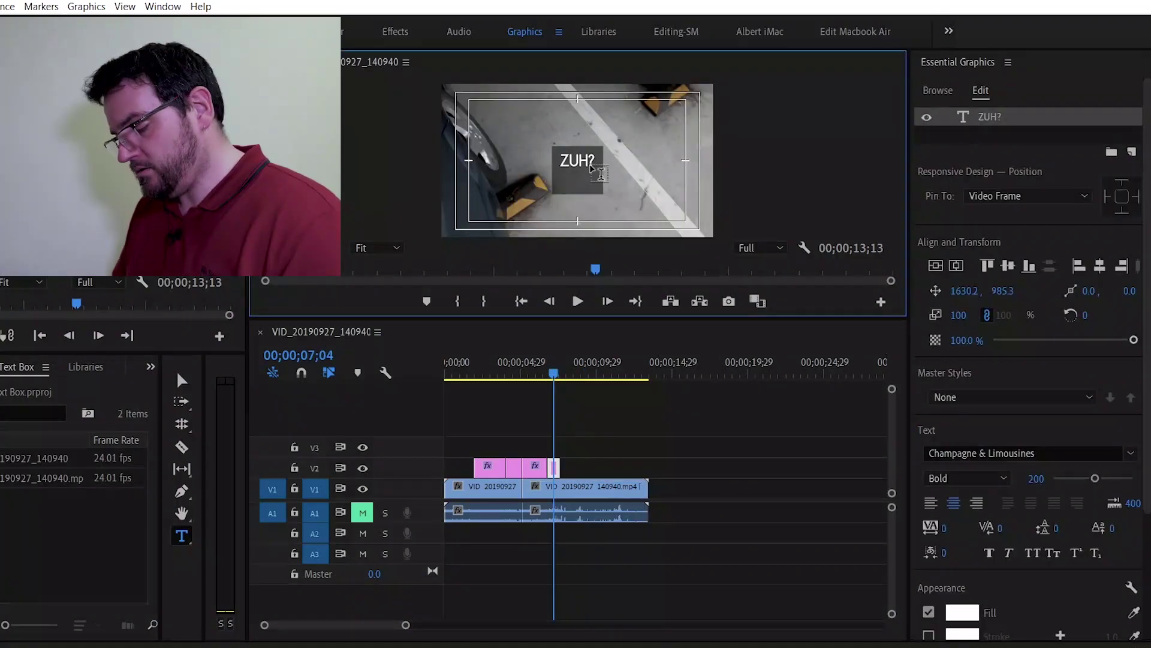
key("Return")
type("NO IS AIN'T!")
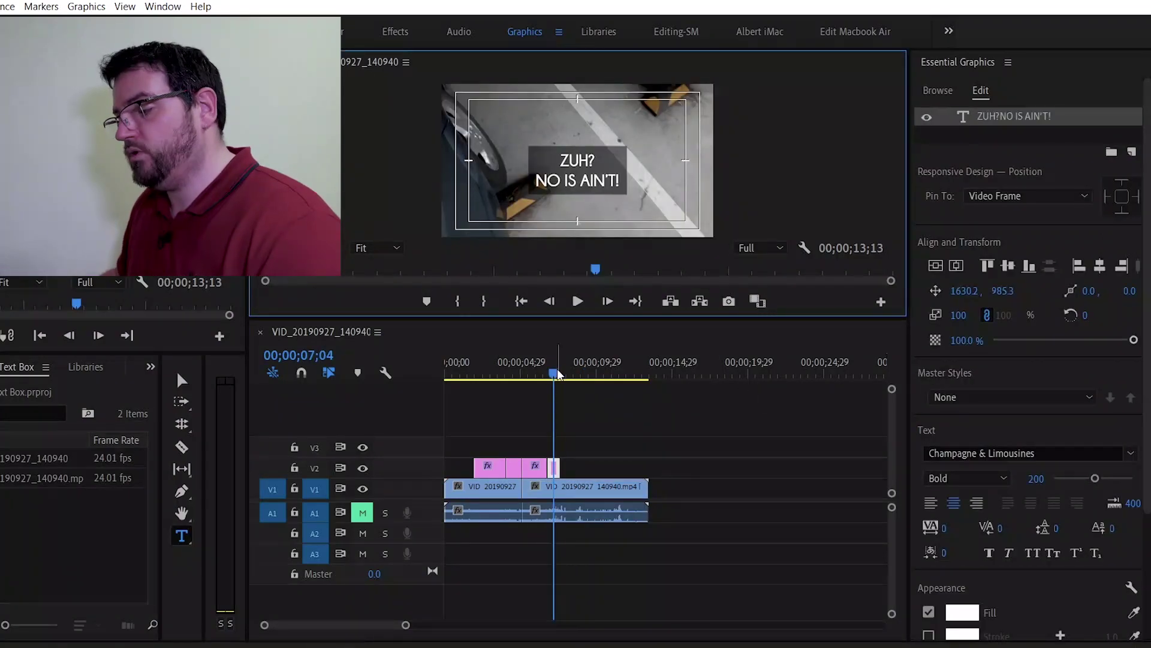
left_click(561, 387)
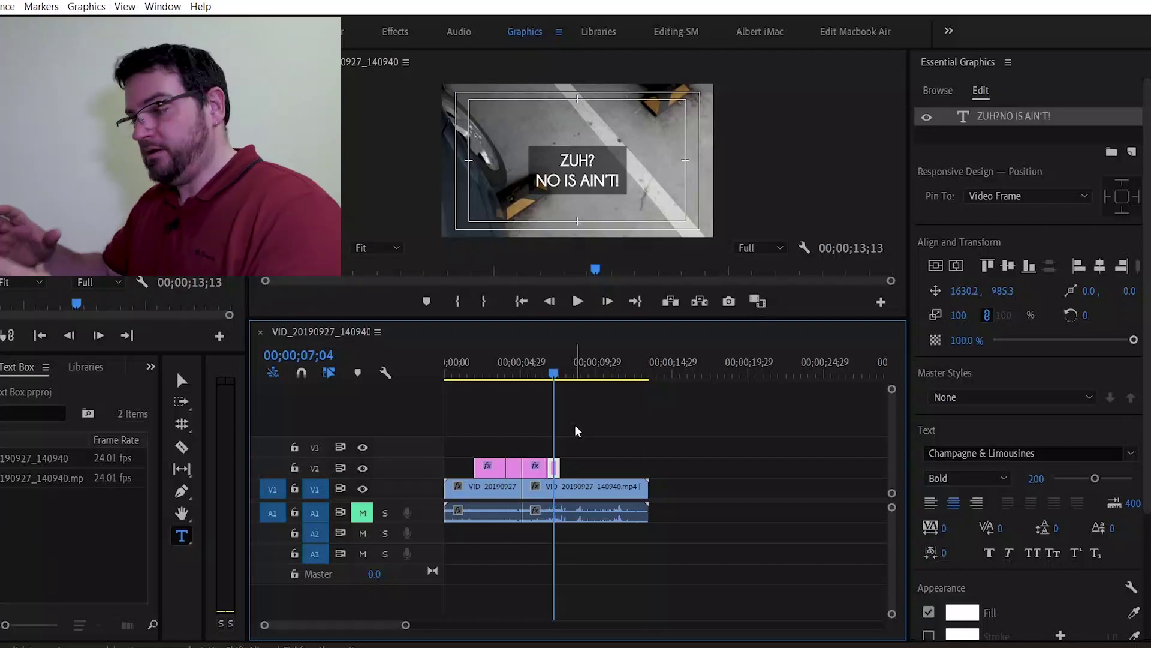